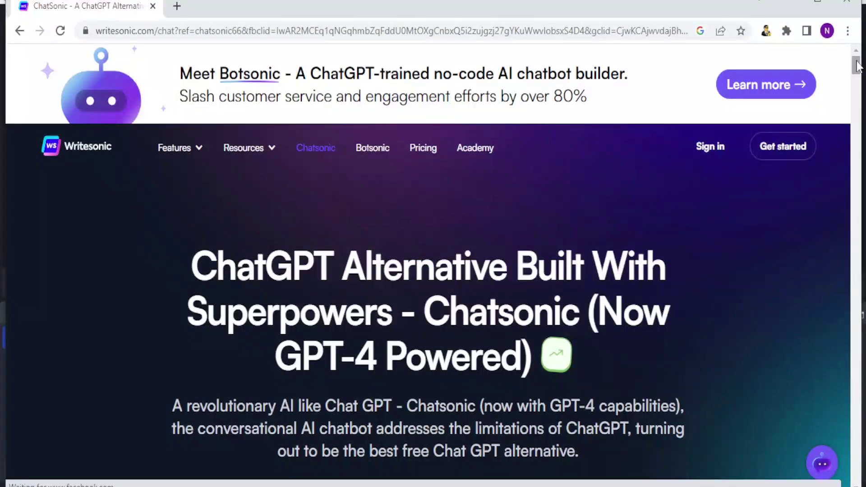
Step: Scroll through the Writesonic landing page
drag(858, 66, 858, 91)
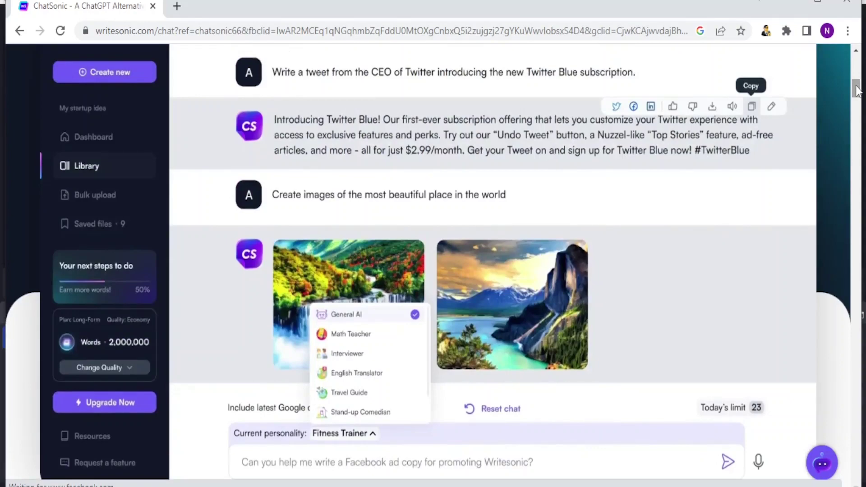
drag(858, 91, 858, 108)
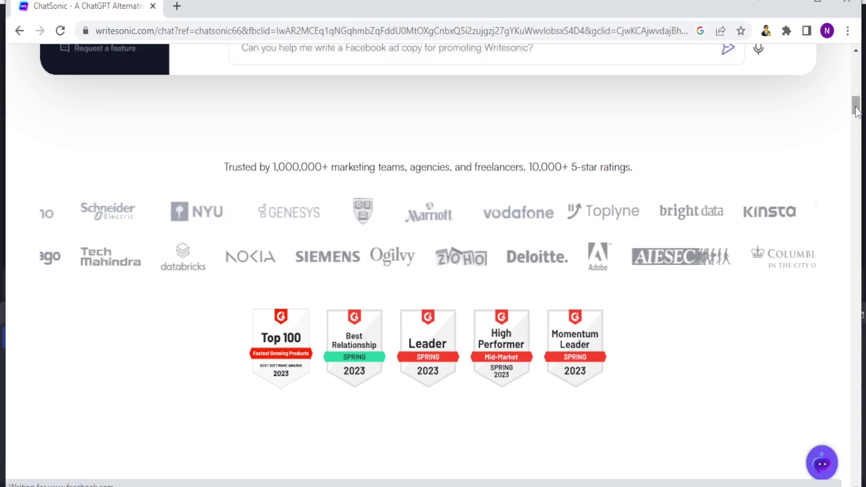
drag(856, 113, 856, 122)
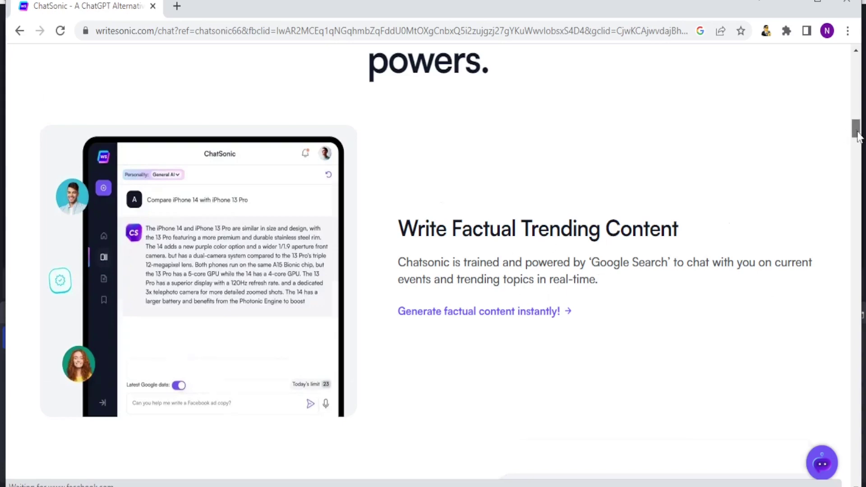
drag(856, 134, 857, 150)
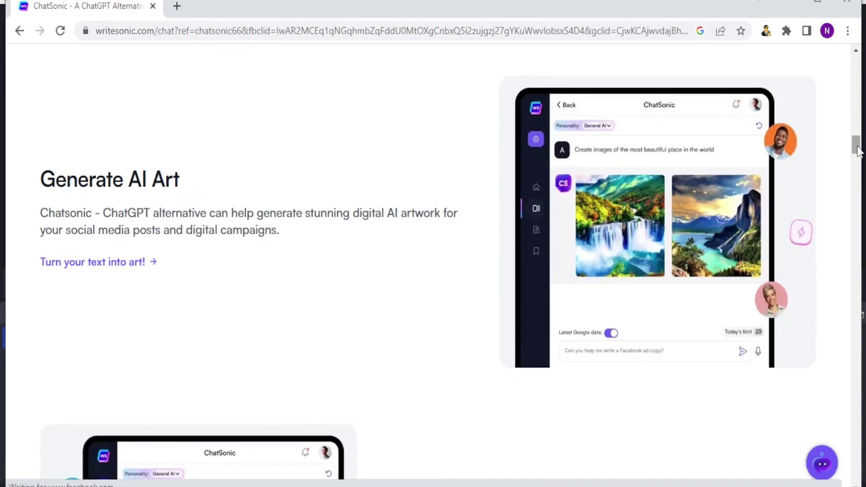
drag(858, 150, 859, 189)
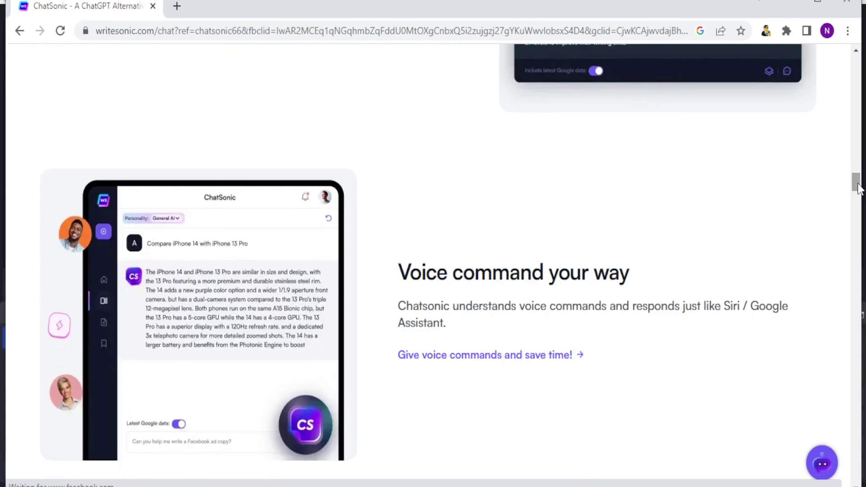
drag(859, 190, 496, 268)
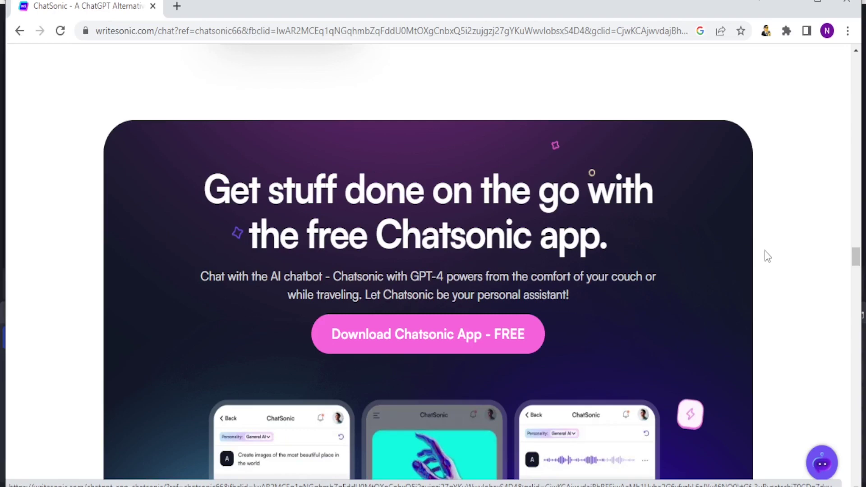
drag(856, 265, 857, 62)
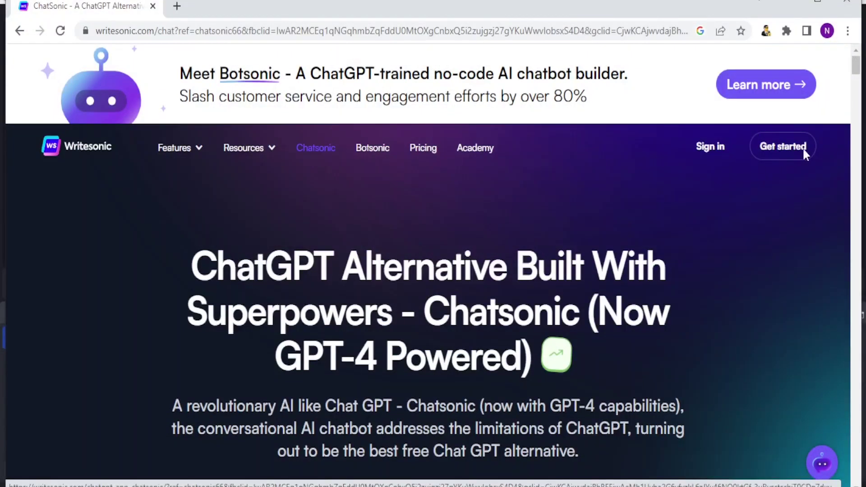
Step: Go from Sign in to Sign Up and start filling in the full name and business email
click(711, 148)
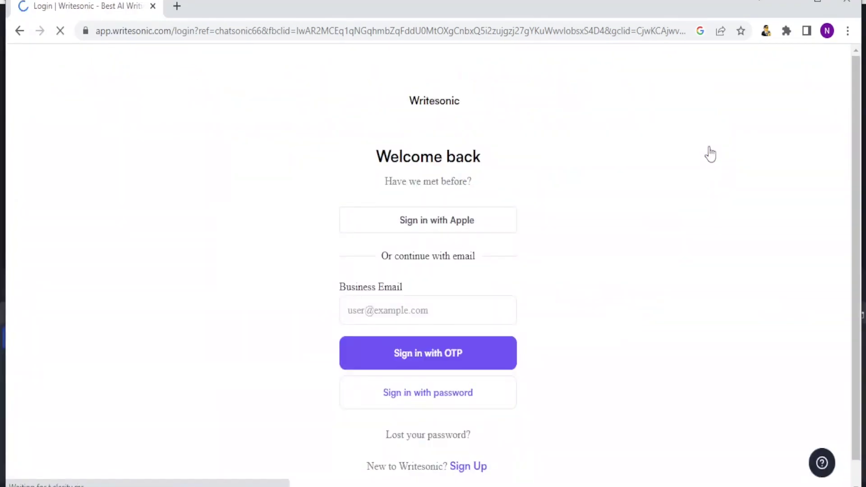
scroll(860, 158, down, 1)
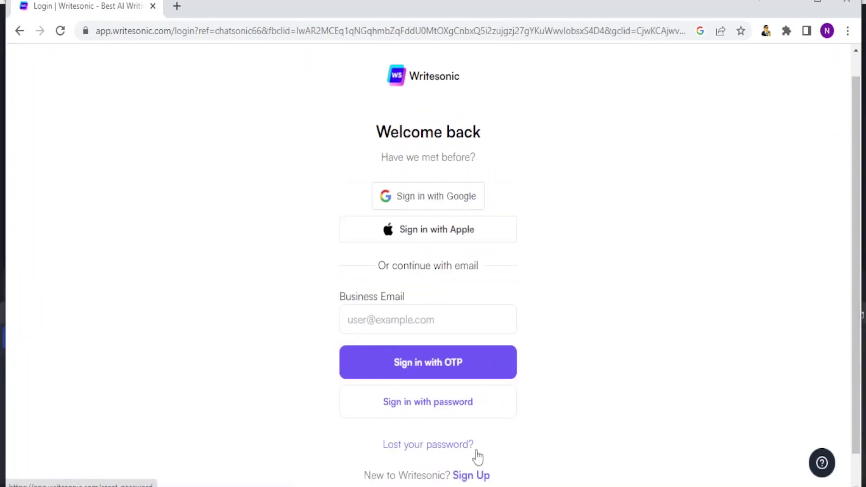
click(472, 477)
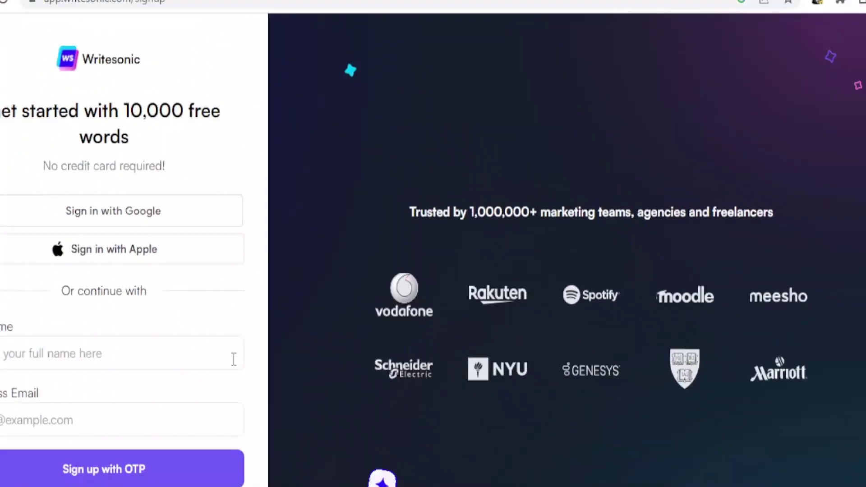
click(46, 356)
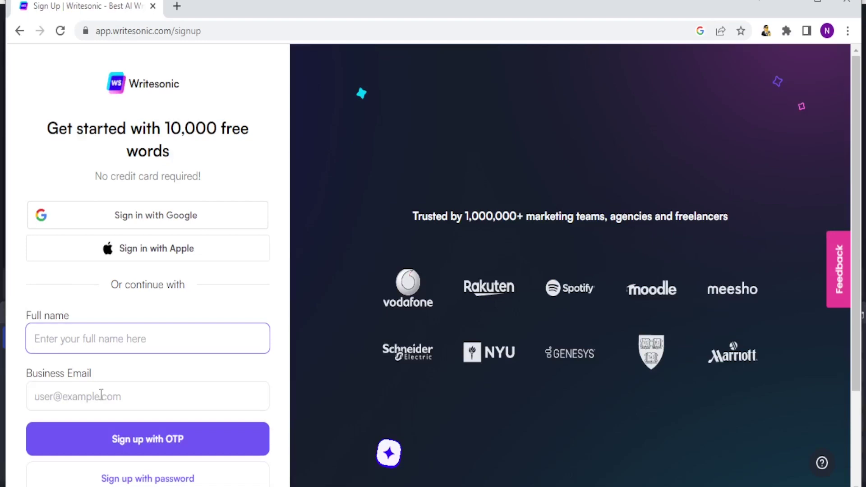
click(100, 395)
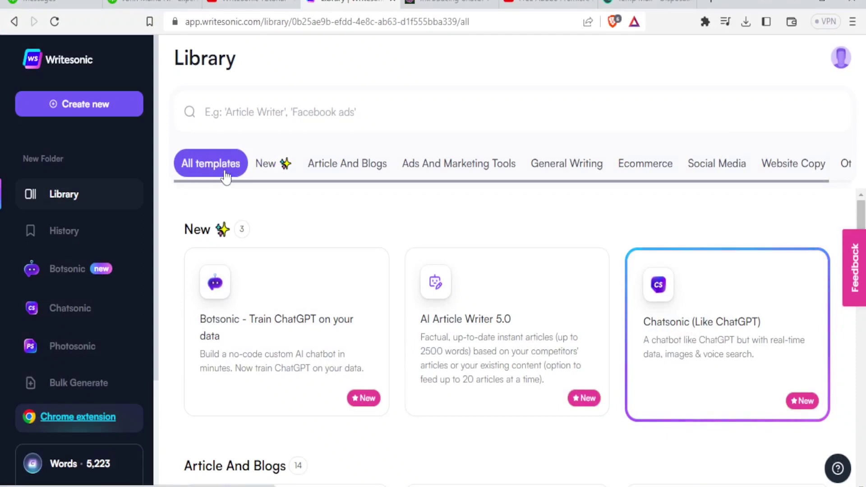
Step: Filter the Library to New templates, then to the Article And Blogs category
click(268, 165)
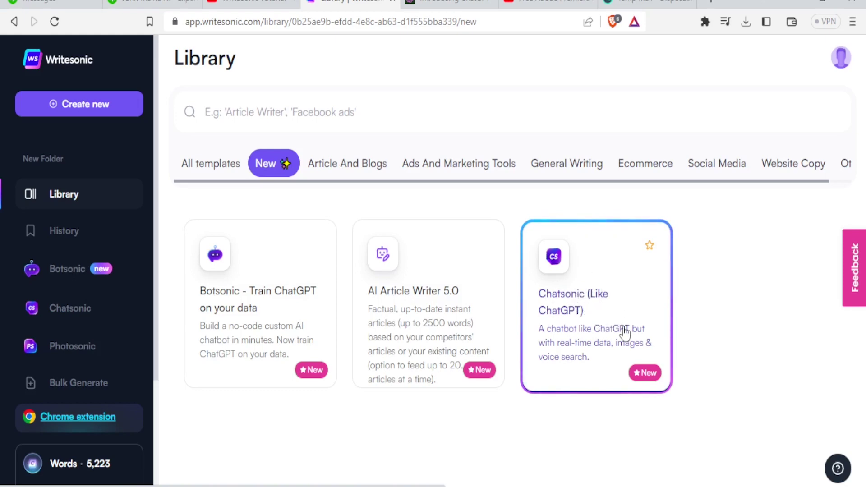
click(370, 163)
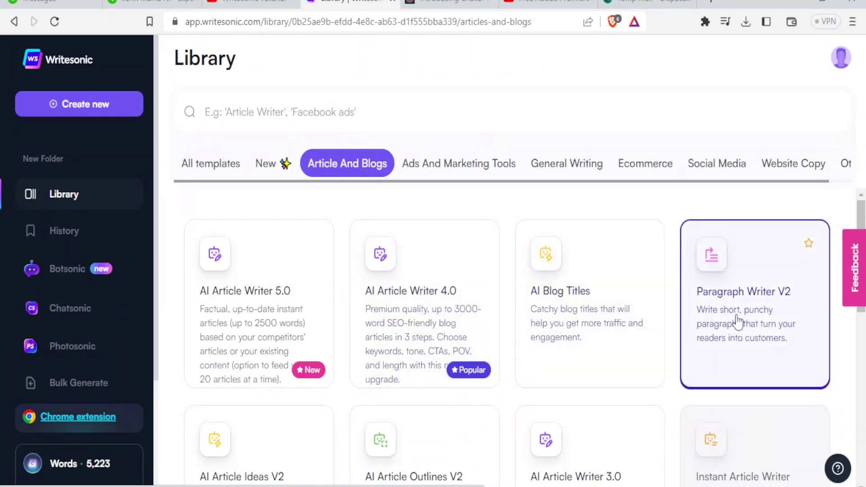
Step: Browse Ads And Marketing and General Writing, then open AI Article Writer 4.0 from Article And Blogs
click(488, 163)
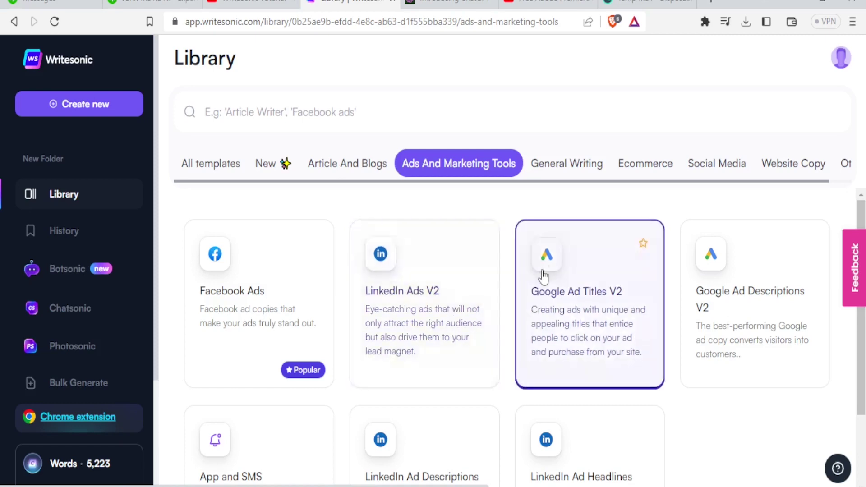
click(562, 165)
click(322, 169)
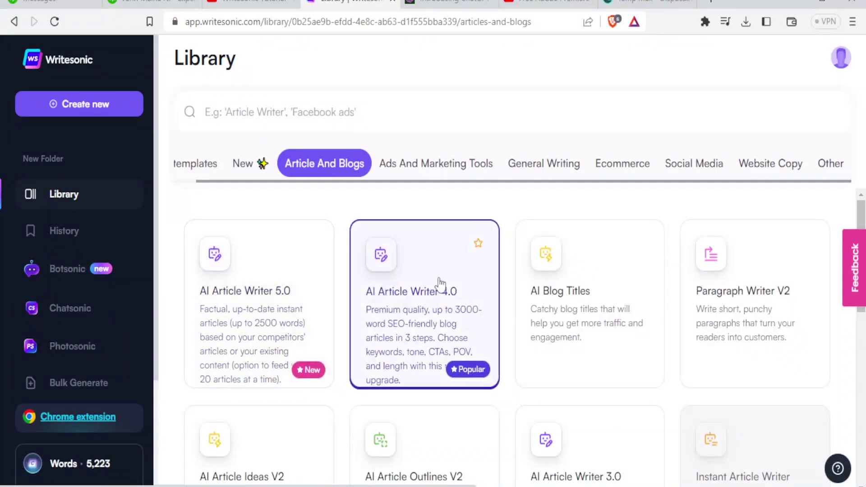
click(432, 311)
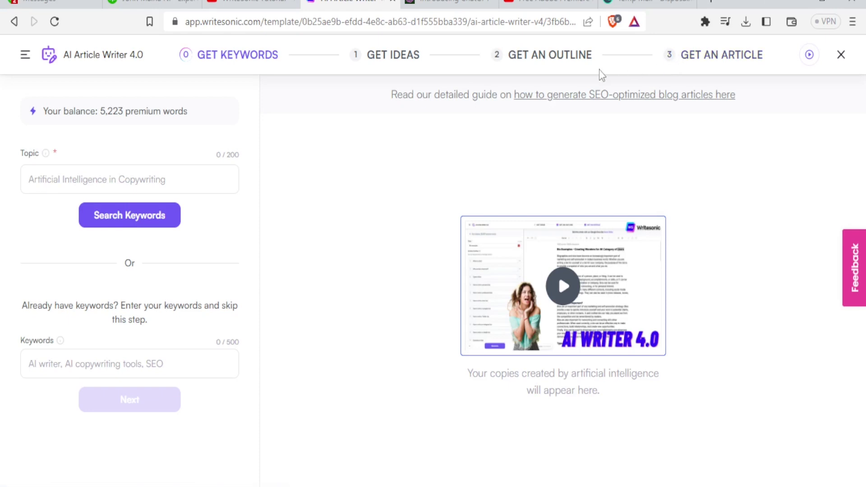
Step: Enter the topic 'advantages of chatgpt' and search for keyword suggestions
click(197, 173)
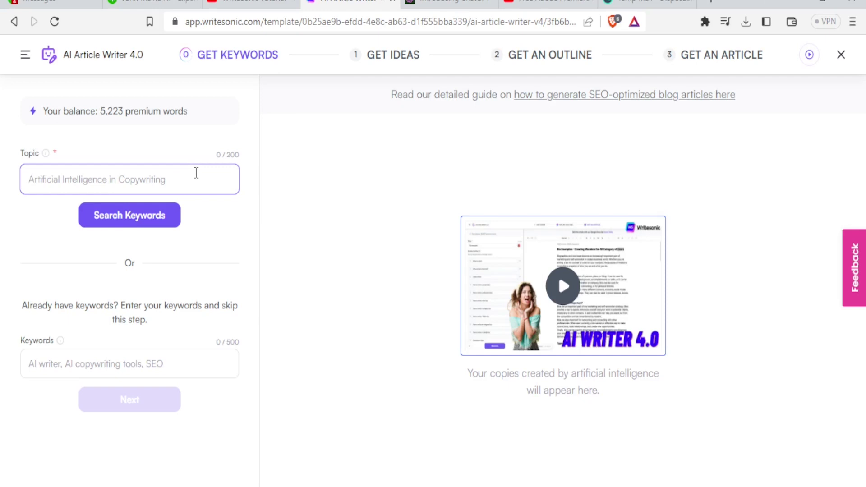
text(ad)
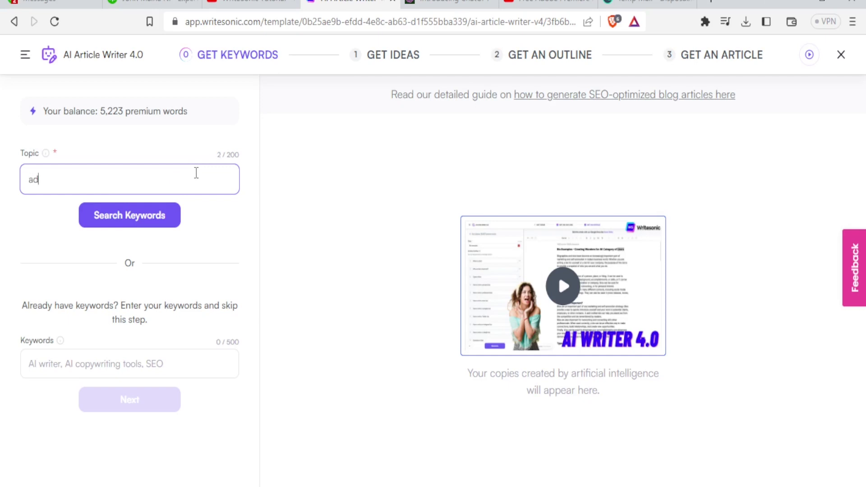
text(vantages of chatgpt)
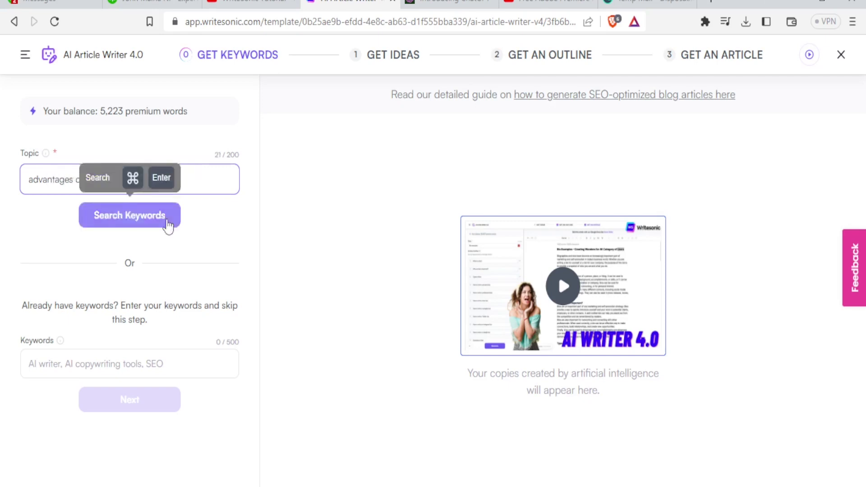
click(168, 225)
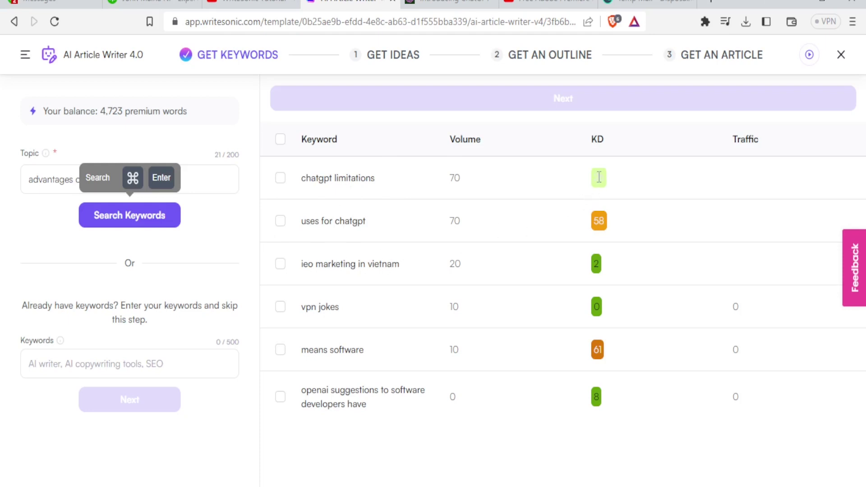
Step: On the Get Ideas step, enter topic 'Advantages of chatgpt' and keywords 'fast, accurate, time'
click(376, 57)
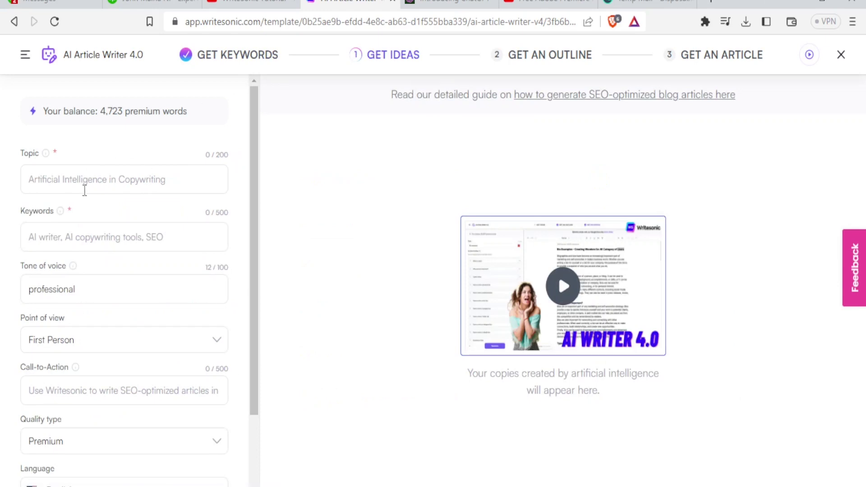
click(84, 184)
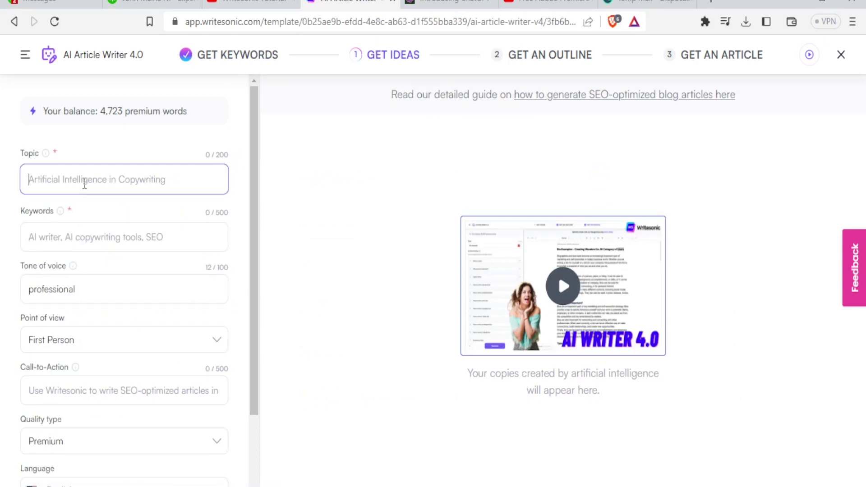
text(Ad)
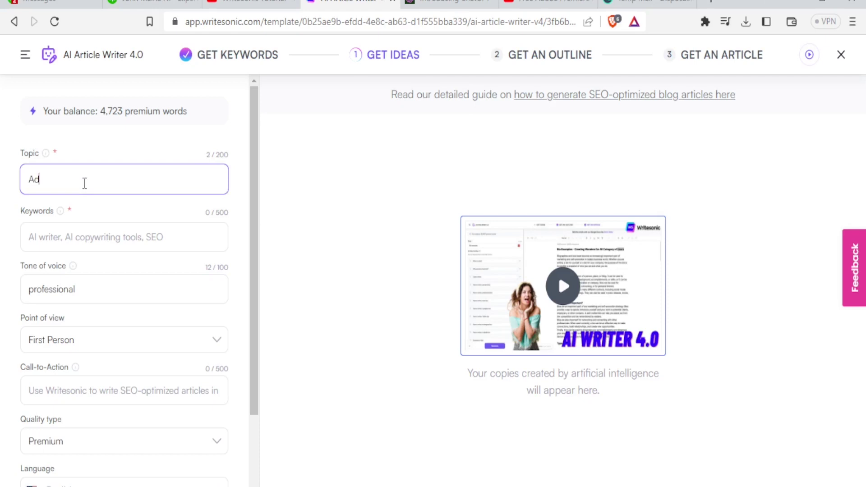
text(vantages of chatgpt)
click(224, 62)
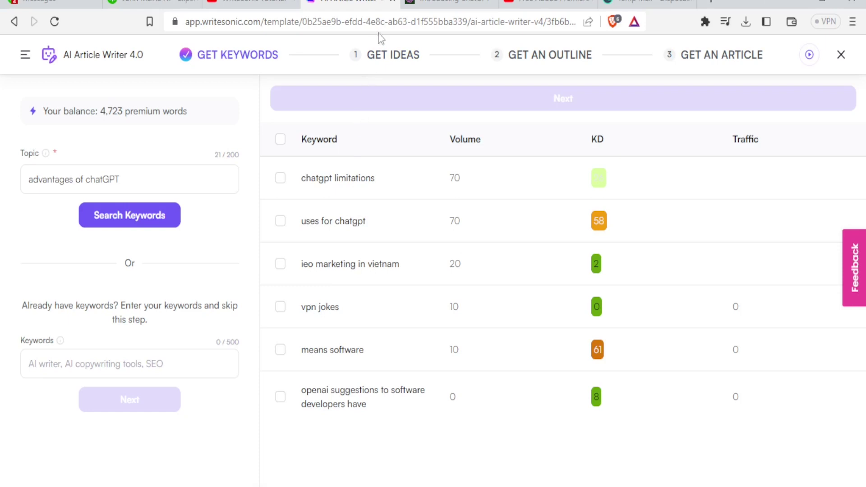
click(380, 58)
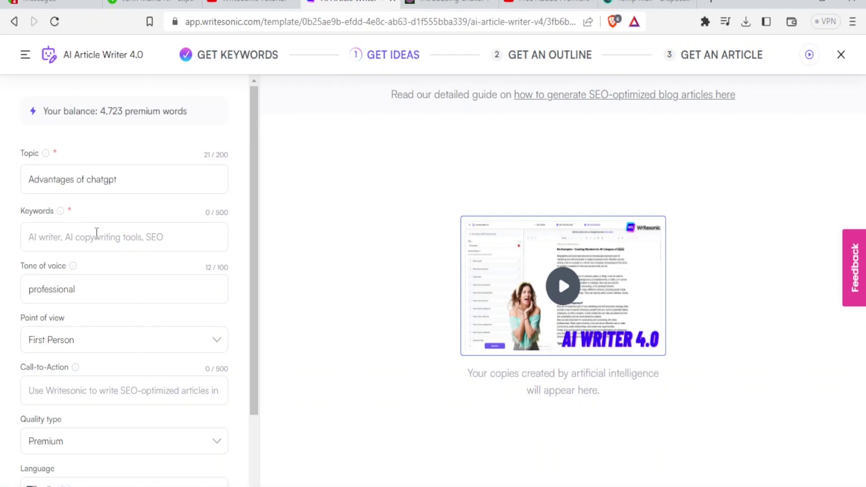
click(91, 236)
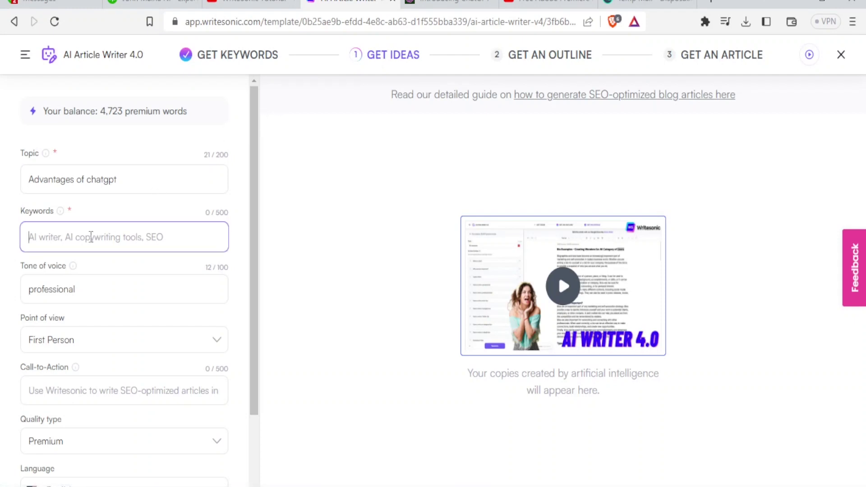
text(f)
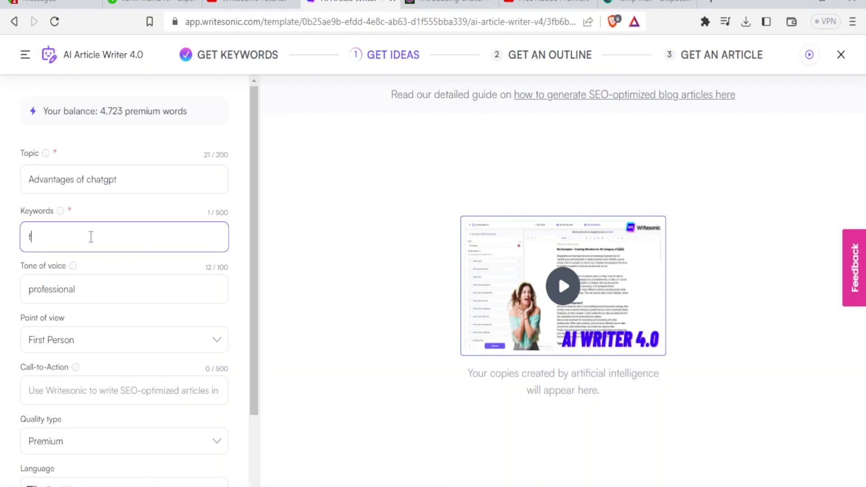
text(ast, accurate, time)
Step: Keep professional tone and First Person, add a Writesonic call-to-action, and keep Premium quality
click(88, 289)
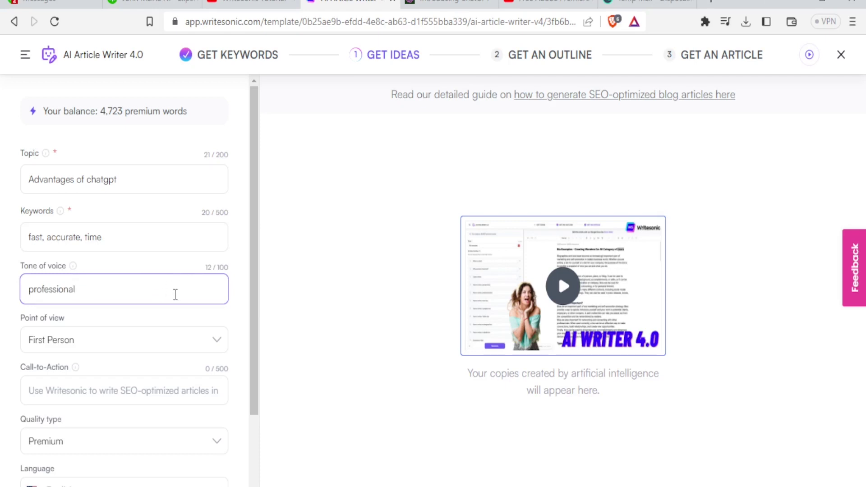
click(221, 348)
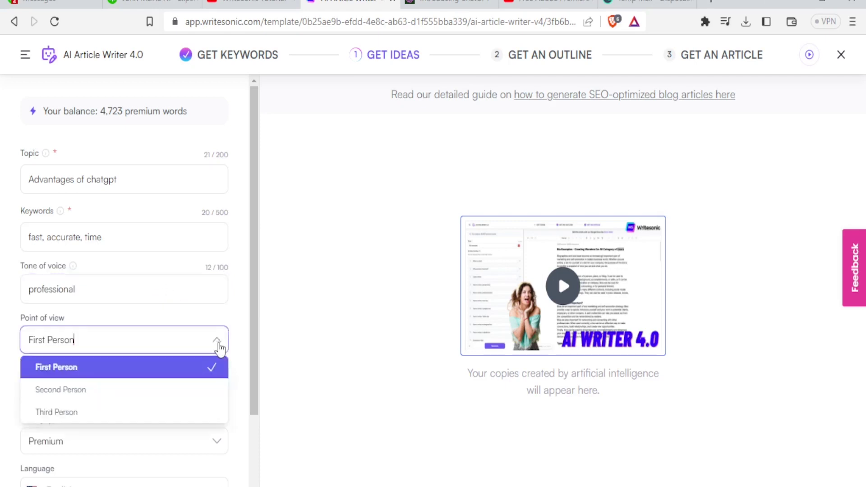
click(159, 374)
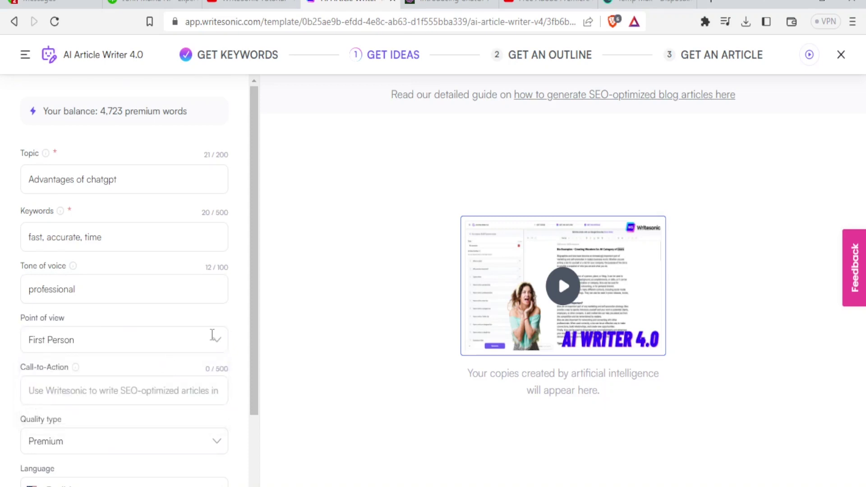
scroll(145, 324, down, 2)
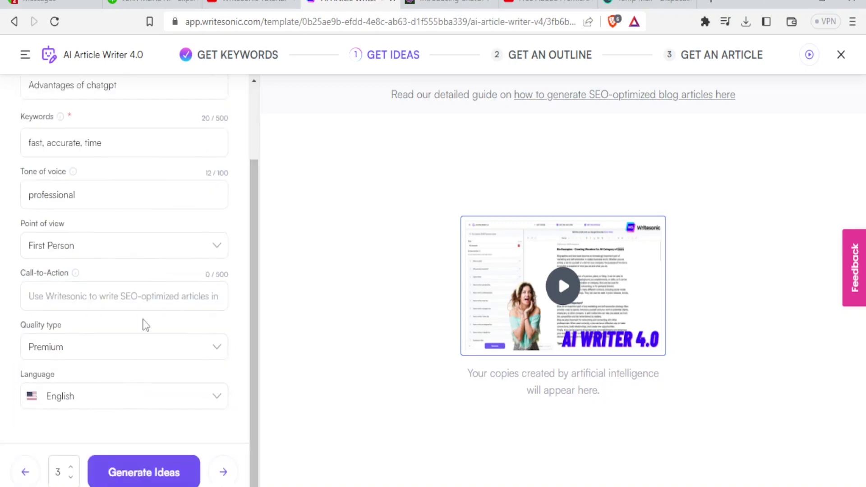
click(97, 301)
text(Use)
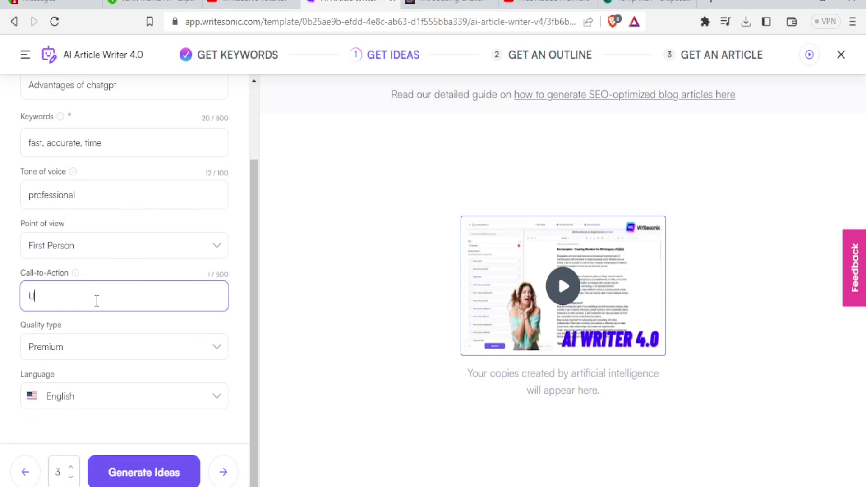
text( Writesonic to ge)
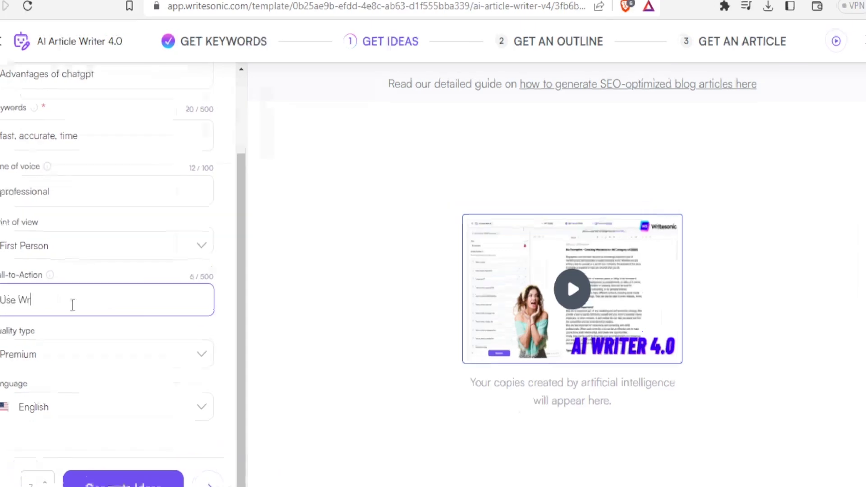
text(ne)
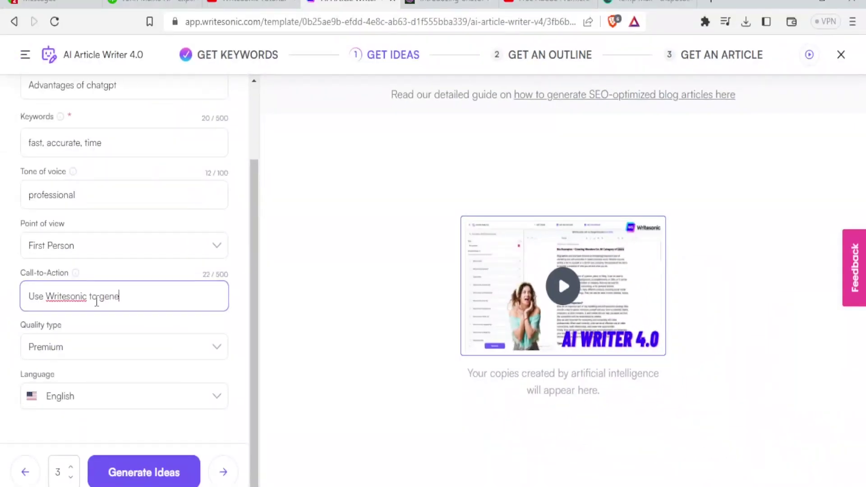
text(rate an article on adavn)
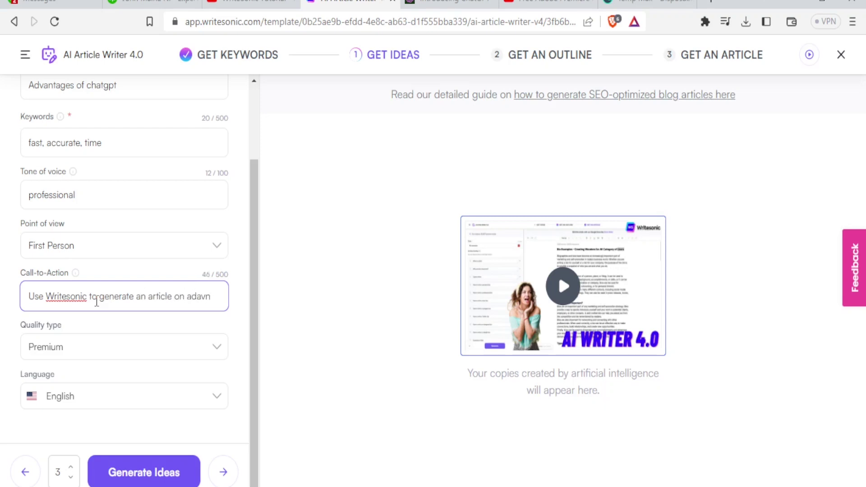
key(ctrl+a)
text(Use Writesonic to generate an article on advantages of chatgpt)
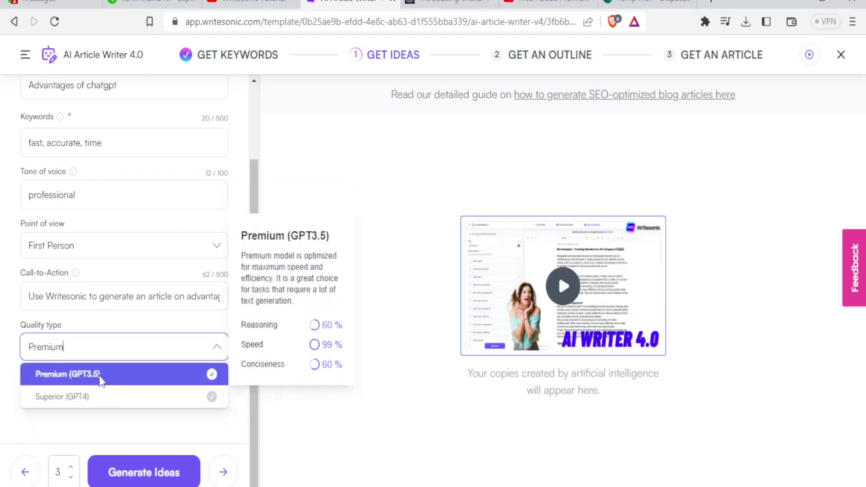
click(101, 378)
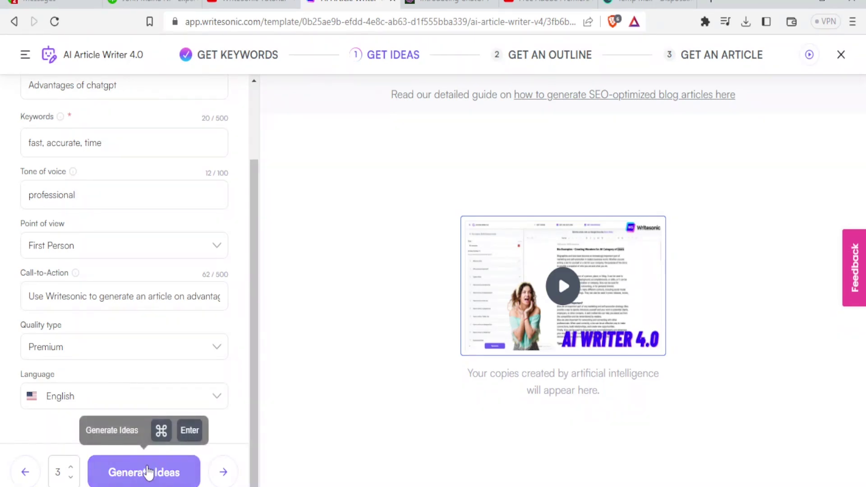
Step: Generate one idea and pick 'Revolutionizing Customer Satisfaction: The Fast Advantages of ChatGPT' as title
click(71, 477)
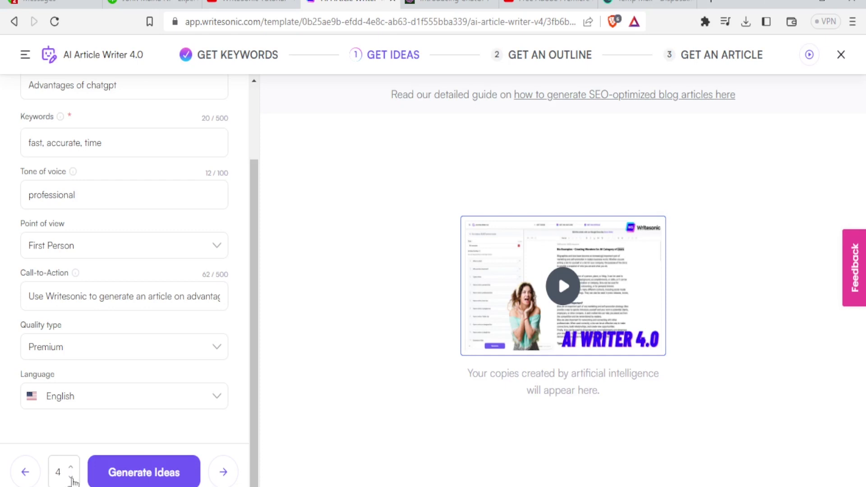
click(71, 479)
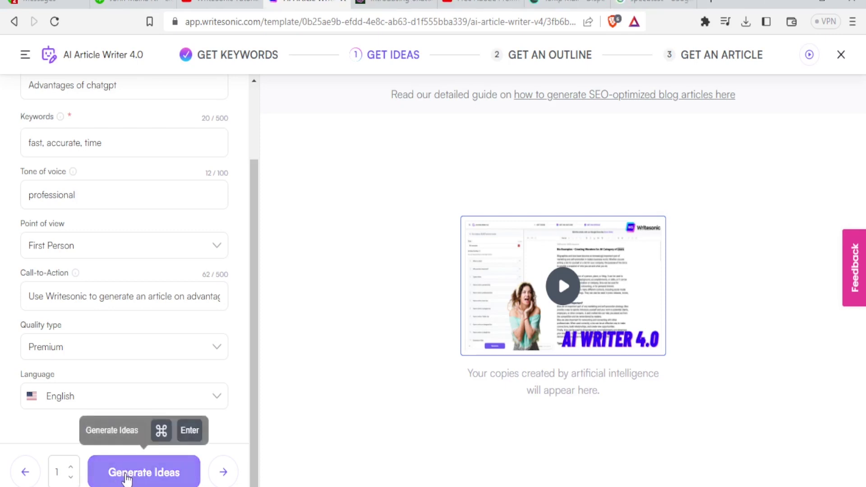
click(127, 476)
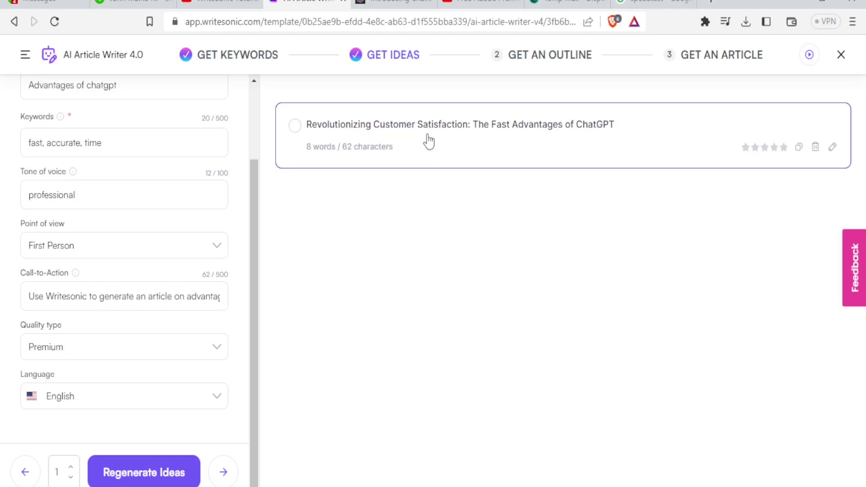
click(483, 135)
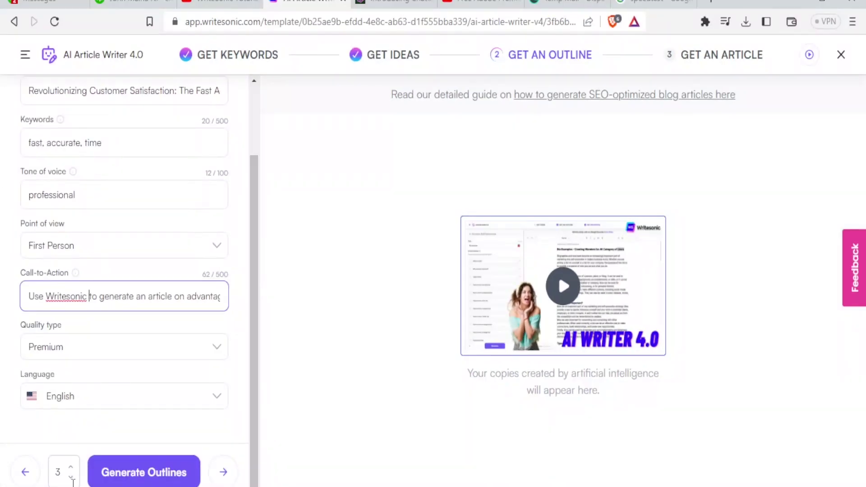
Step: Lower the outline count, generate outlines, and choose the ten-section outline
click(71, 479)
click(71, 478)
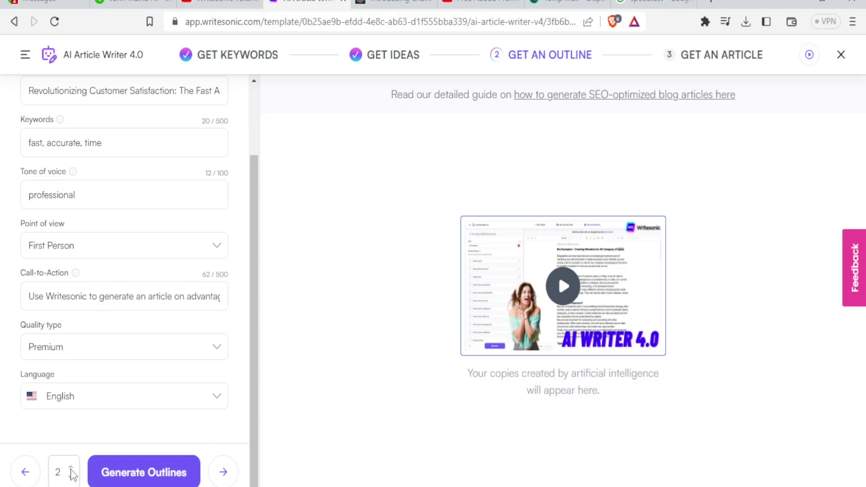
click(71, 470)
click(116, 478)
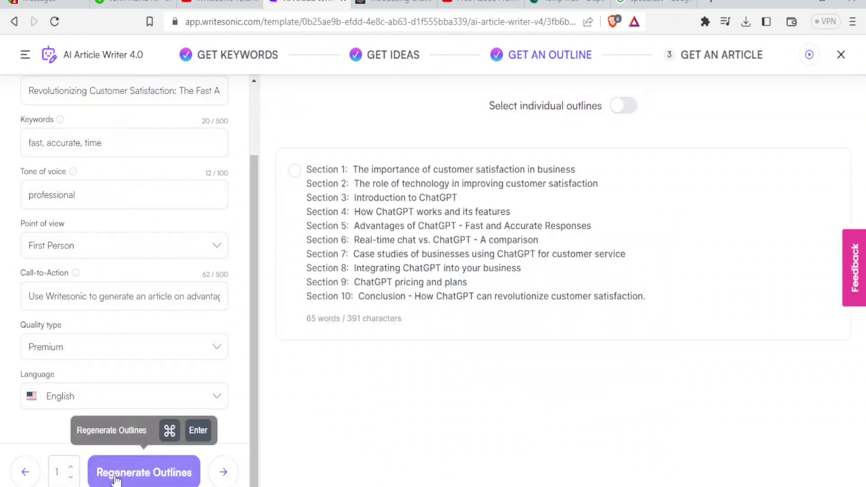
mouse_move(385, 265)
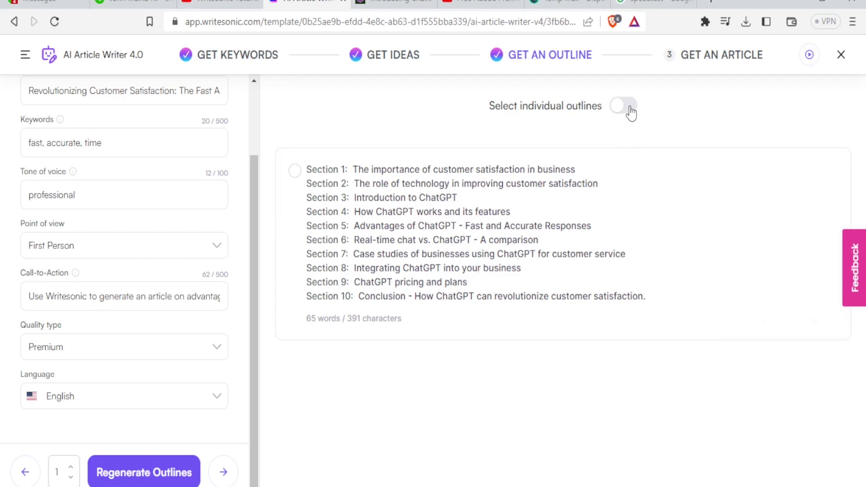
click(469, 225)
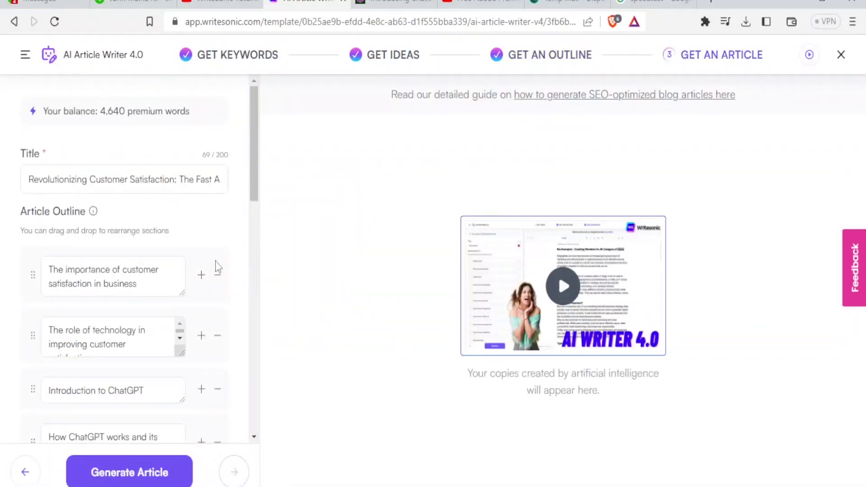
Step: Delete the outline section 'The importance of customer satisfaction in business'
drag(251, 184, 253, 194)
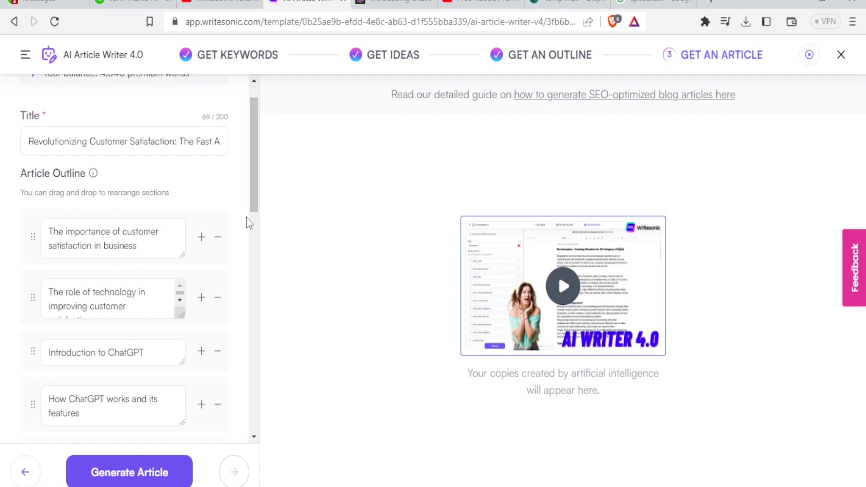
click(218, 238)
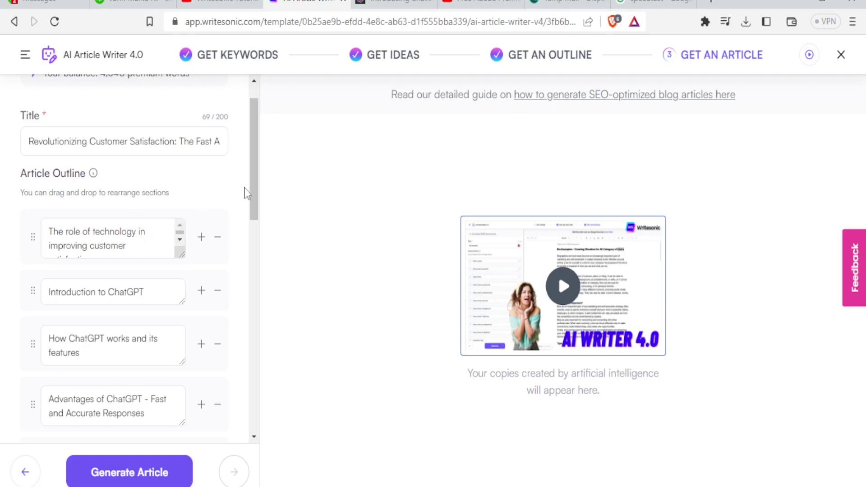
drag(254, 190, 256, 321)
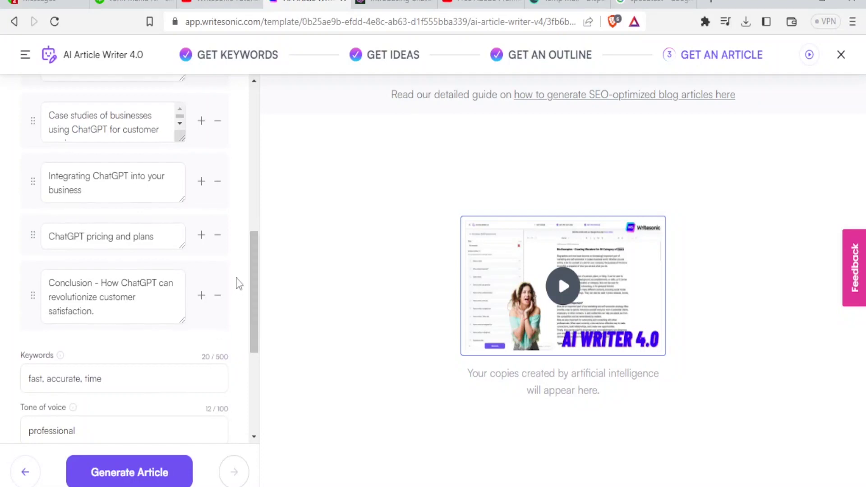
drag(253, 303, 259, 362)
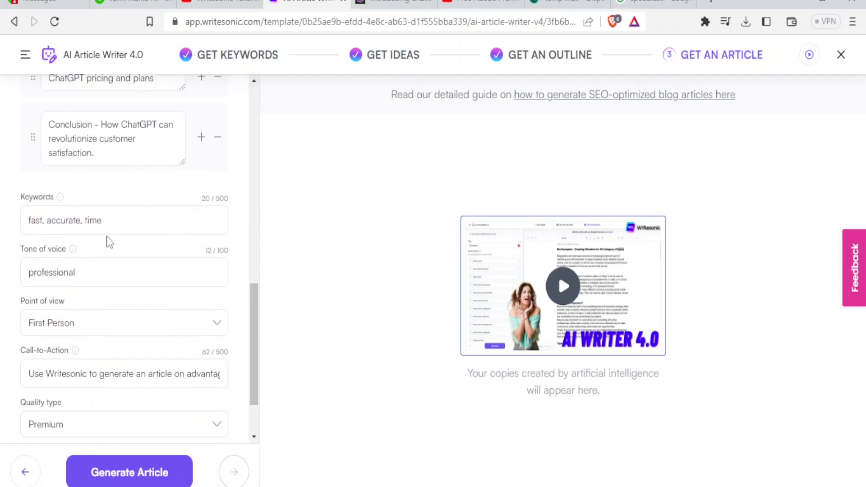
Step: Start generating the article from the trimmed outline
click(109, 221)
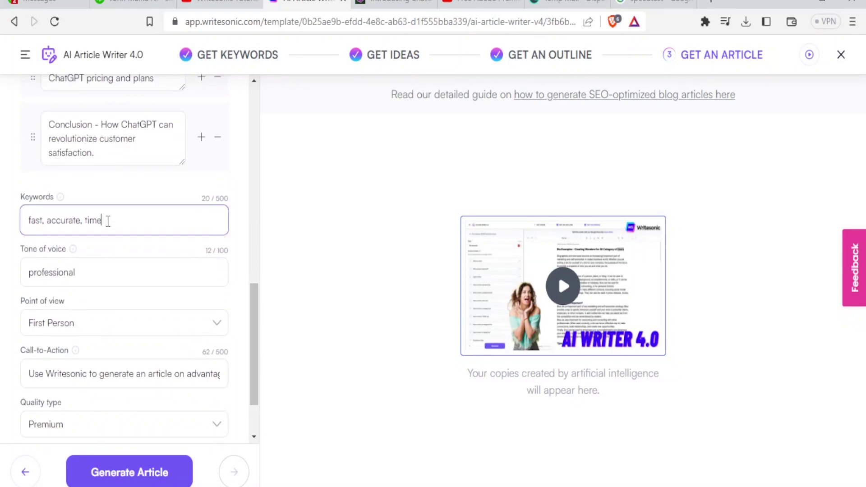
scroll(253, 319, down, 1)
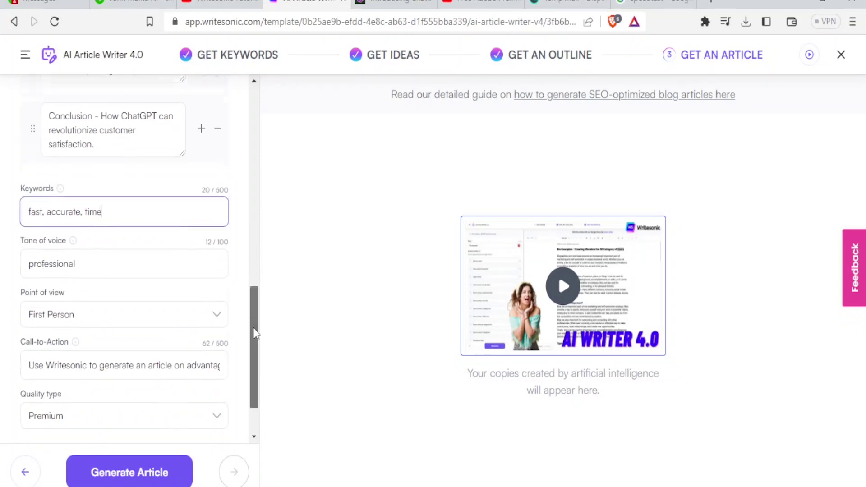
scroll(251, 322, down, 1)
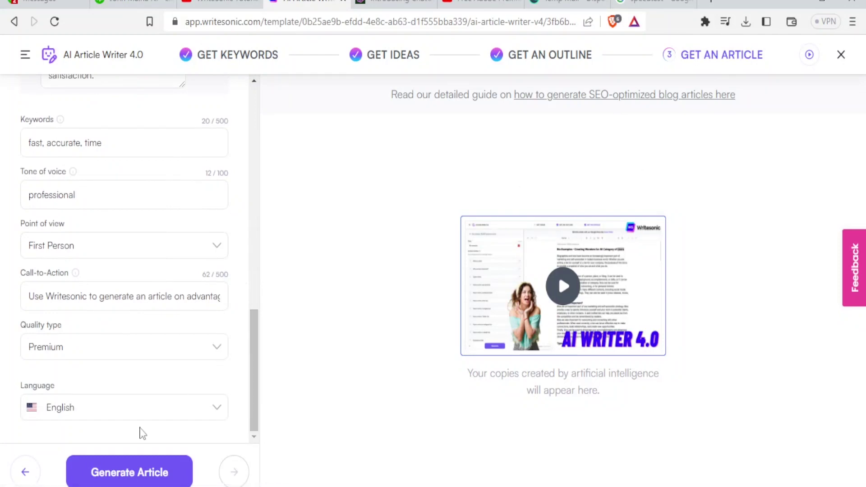
click(123, 474)
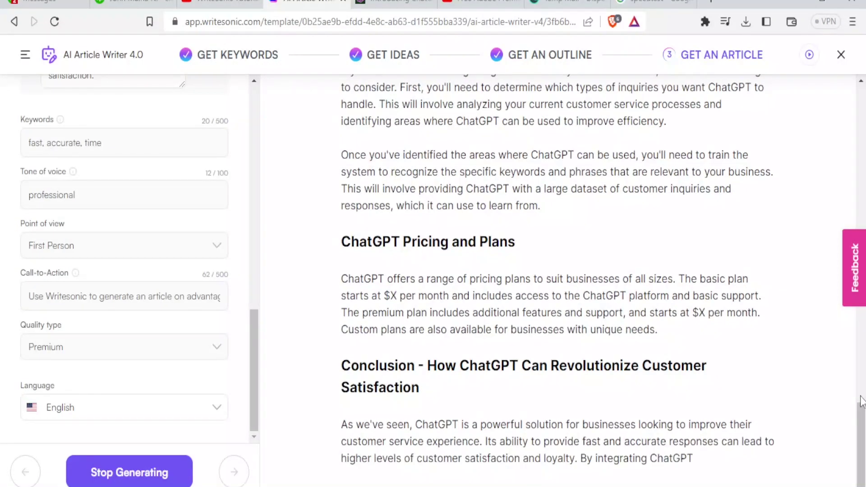
Step: Scroll through the finished 956-word article to review it
drag(857, 476, 861, 140)
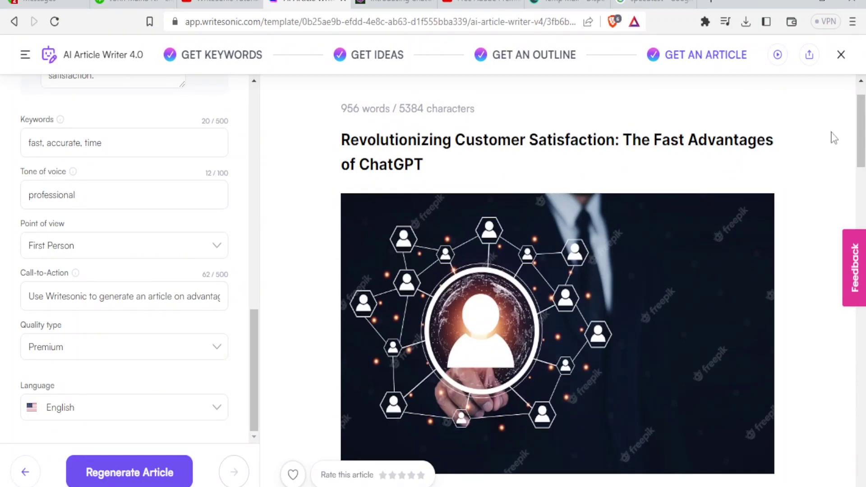
drag(861, 129, 861, 215)
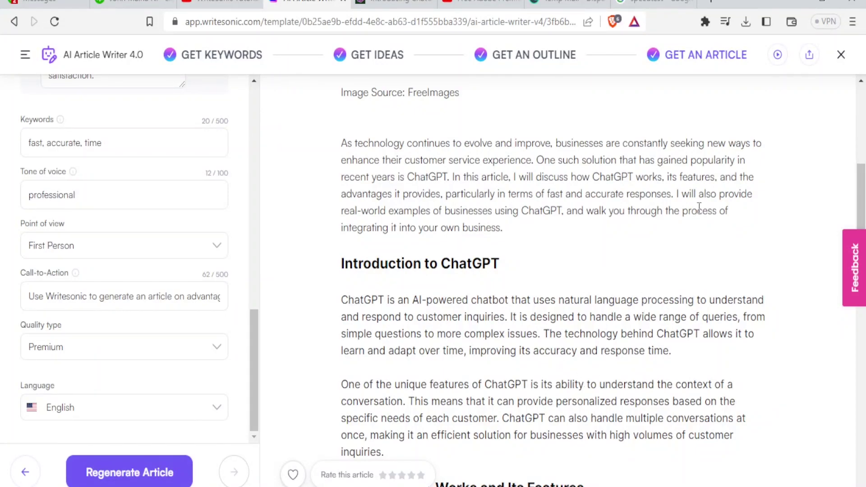
drag(861, 198, 861, 90)
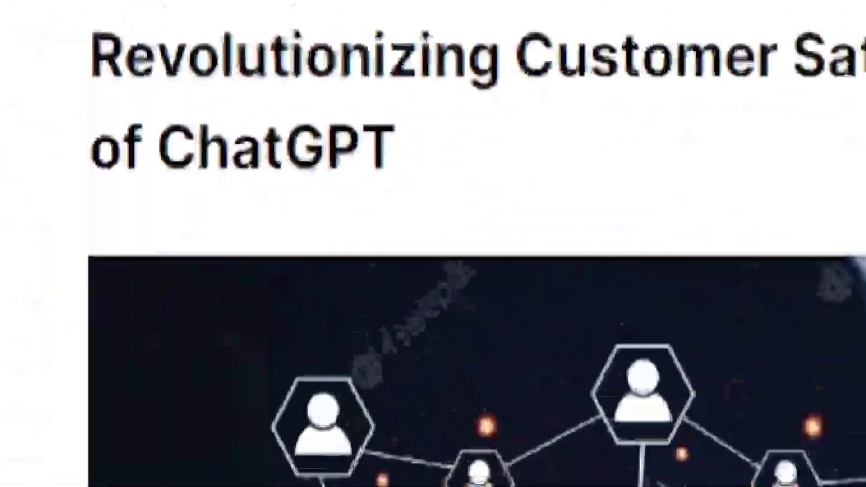
Step: Save the article as a Microsoft Word file in Downloads and show it in its folder
click(810, 57)
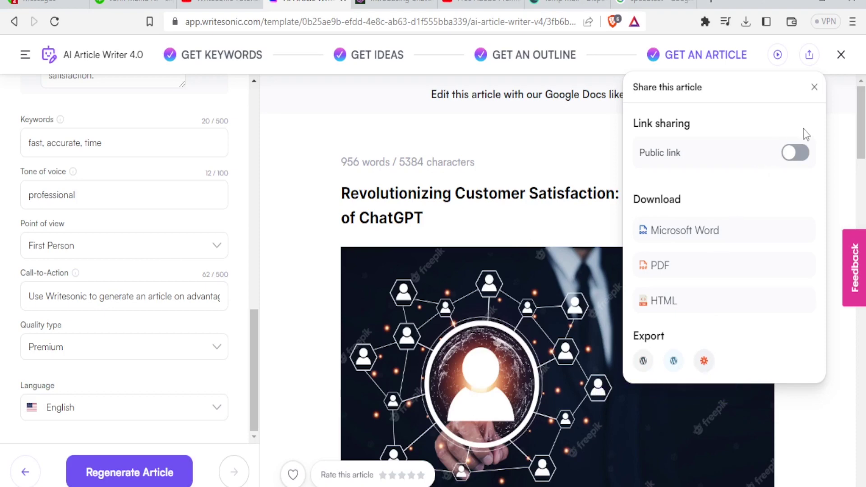
click(694, 236)
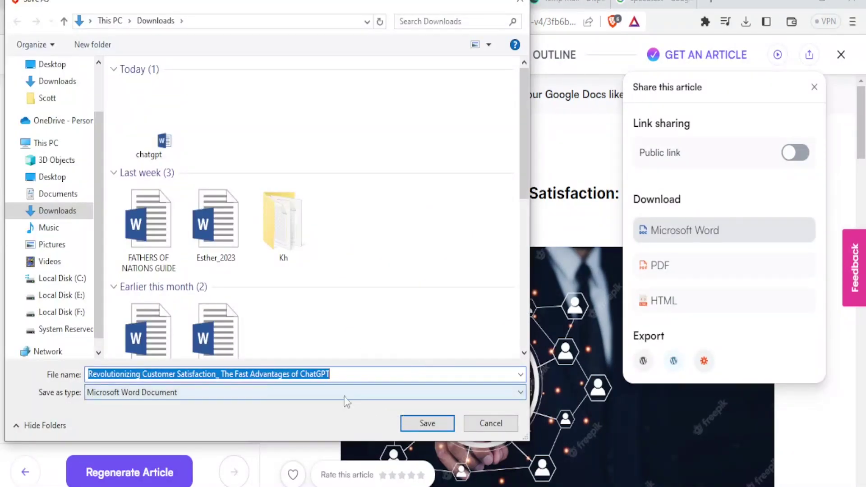
click(427, 423)
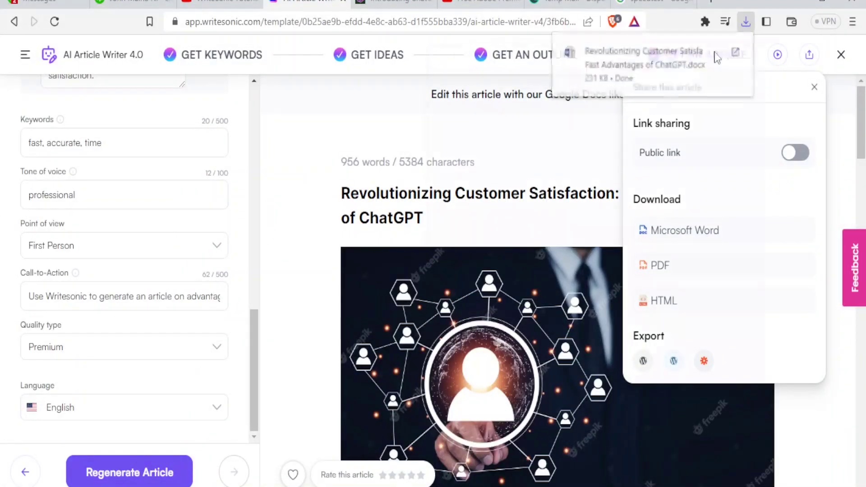
click(717, 53)
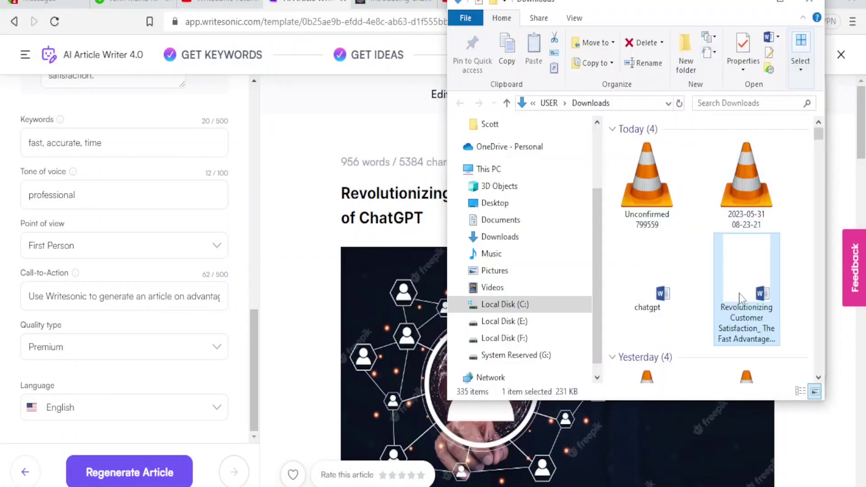
Step: Open the downloaded ChatGPT-advantages .docx in Word, enable editing, and scroll through the article
double_click(718, 299)
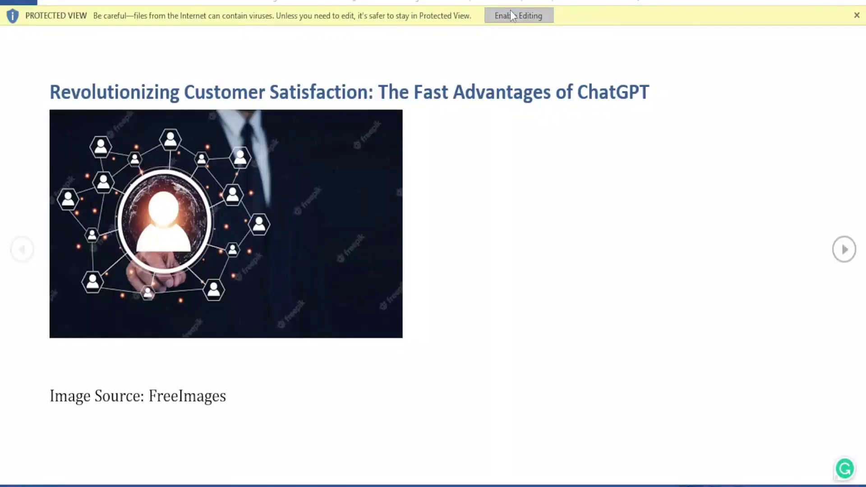
click(512, 17)
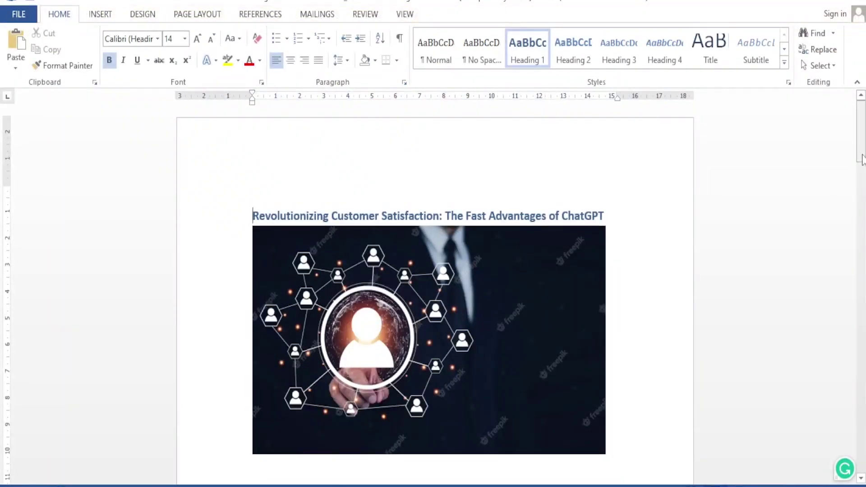
drag(863, 156, 863, 299)
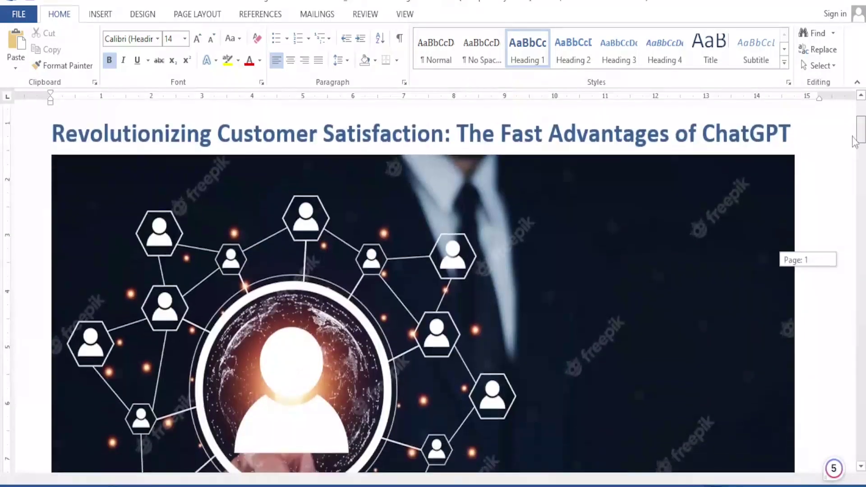
scroll(854, 141, up, 3)
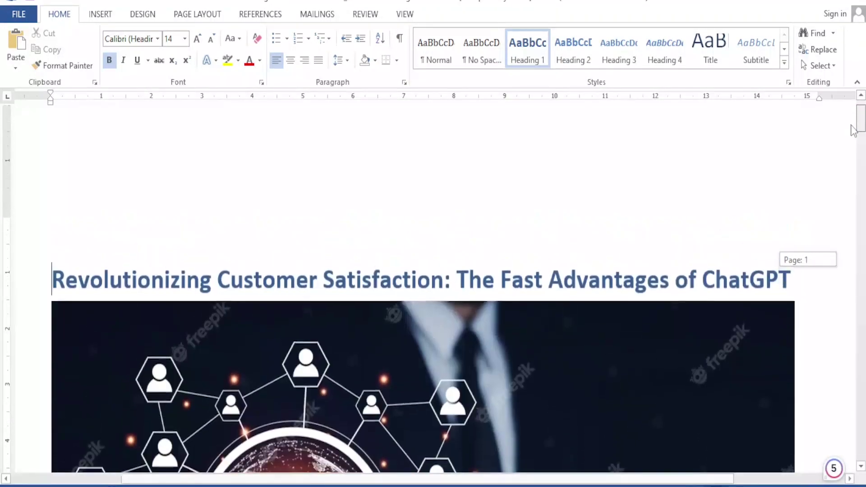
scroll(855, 143, down, 4)
drag(854, 139, 861, 336)
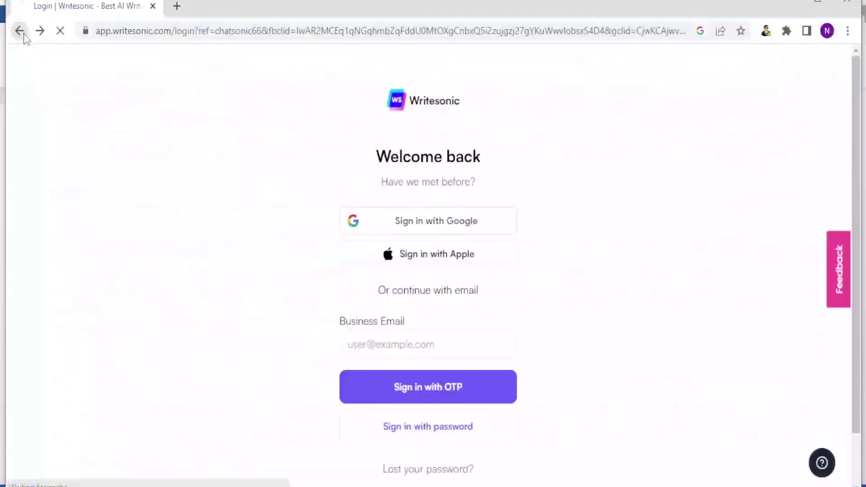
Step: Go back from the Writesonic 'Welcome back' login page toward the ChatSonic landing page
click(23, 34)
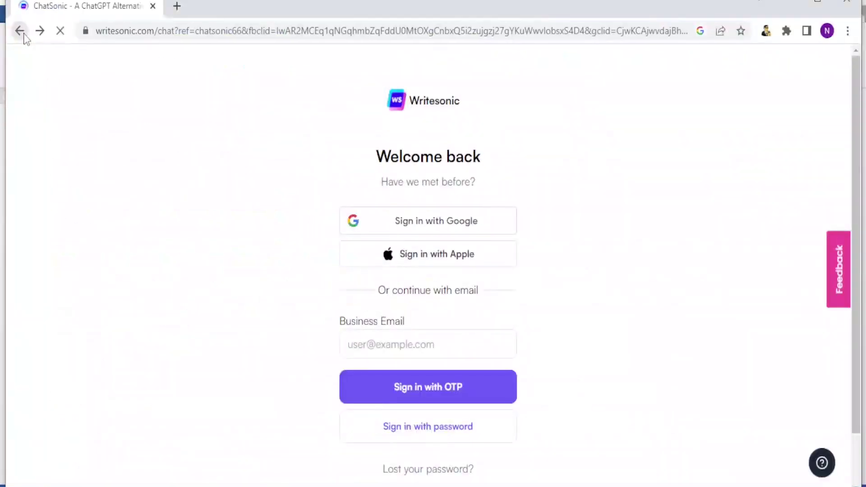